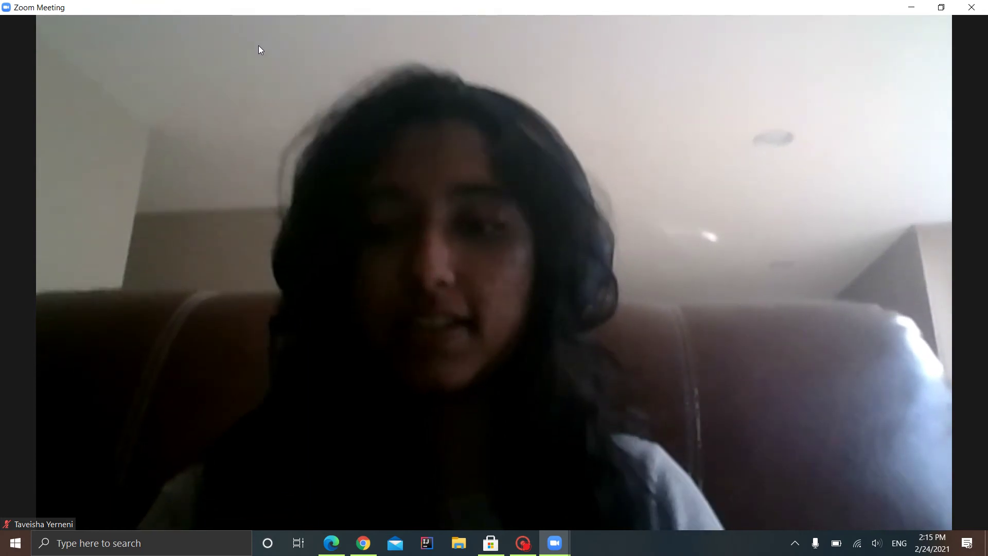
- Minimize the Zoom meeting, the browser and the remaining open windows to clear the desktop
{"action": "mouse_move", "coordinate": [301, 57]}
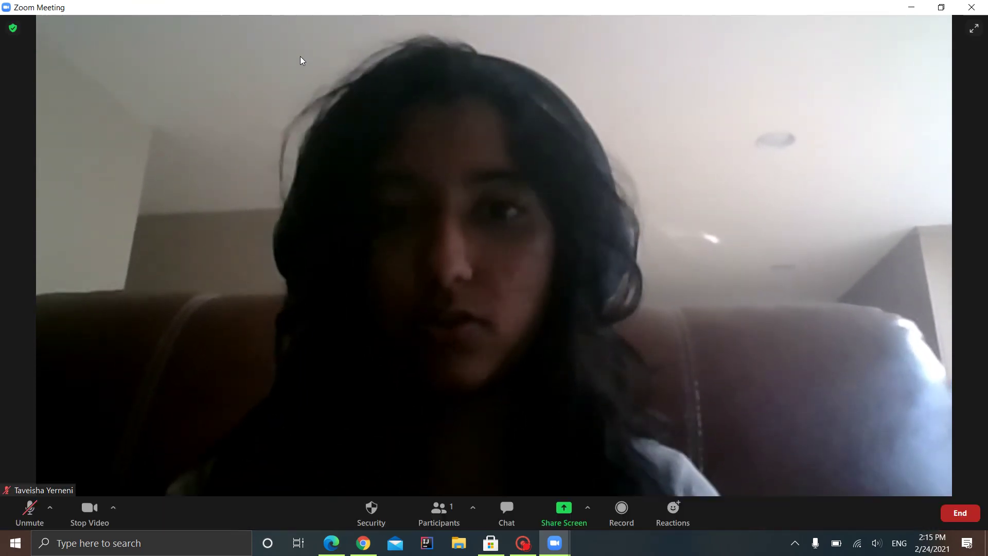
{"action": "left_click", "coordinate": [914, 9]}
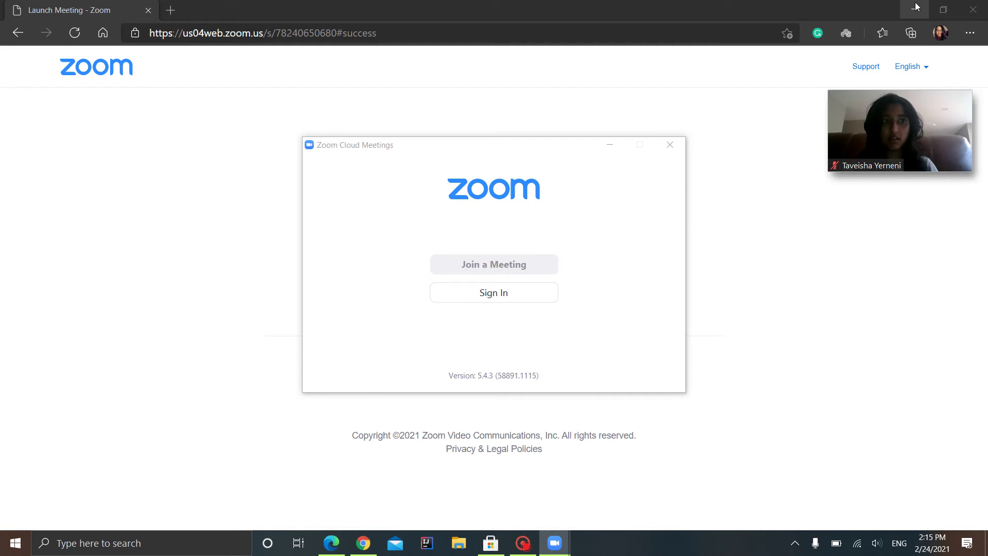
{"action": "left_click", "coordinate": [916, 7]}
{"action": "left_click", "coordinate": [914, 8]}
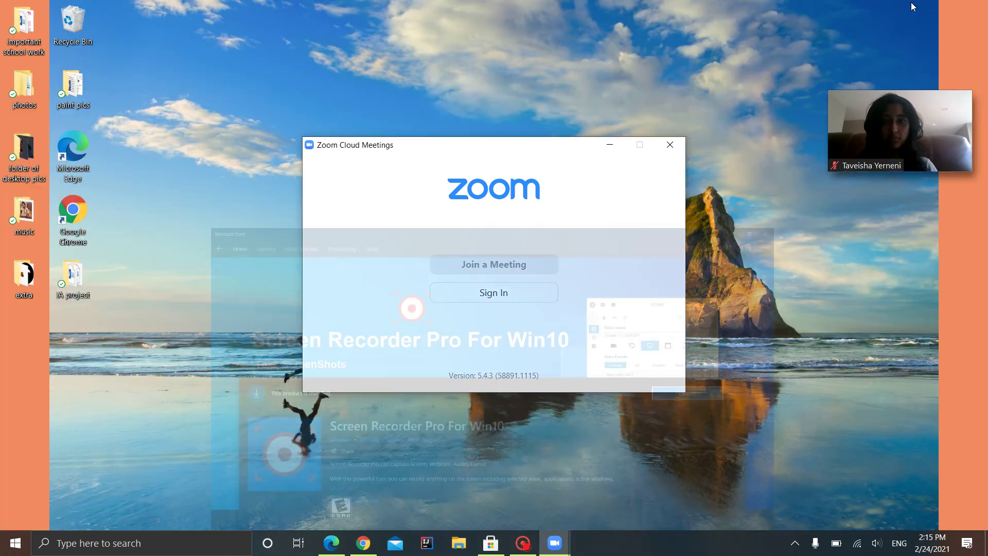
{"action": "left_click", "coordinate": [610, 146]}
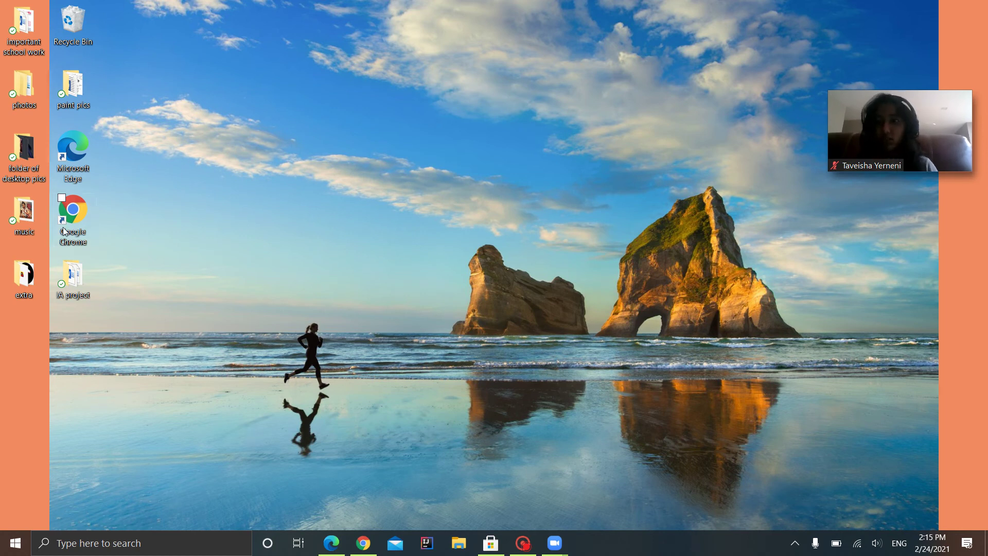
- Switch to Google Chrome and search Google Images for "wave"
{"action": "left_click", "coordinate": [103, 543]}
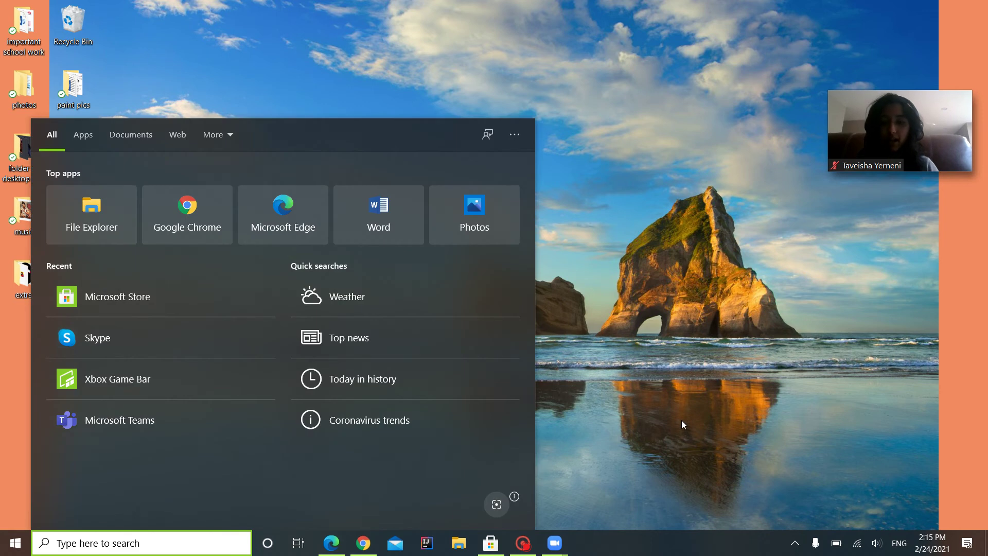
{"action": "left_click", "coordinate": [682, 420]}
{"action": "left_click", "coordinate": [364, 545]}
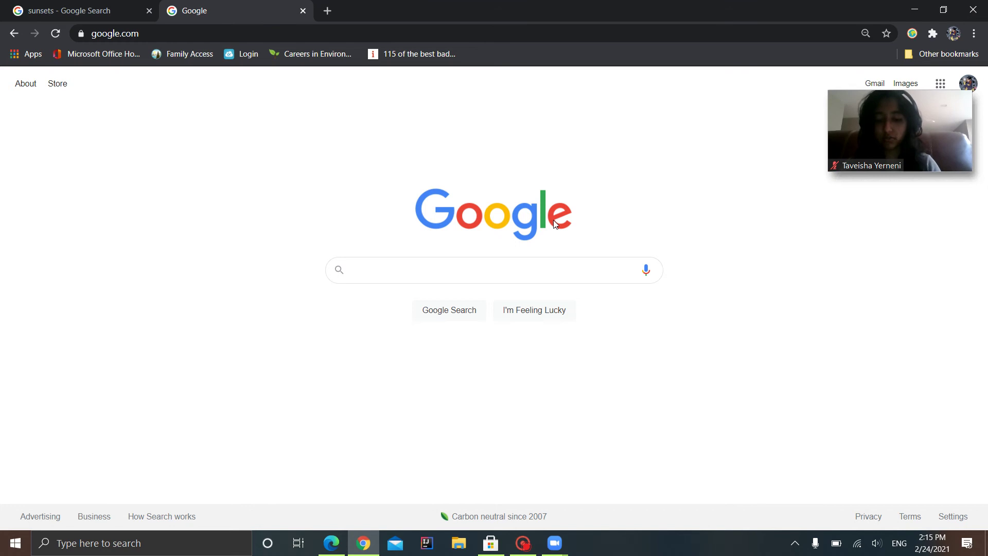
{"action": "type", "text": "wave"}
{"action": "key", "text": "Return"}
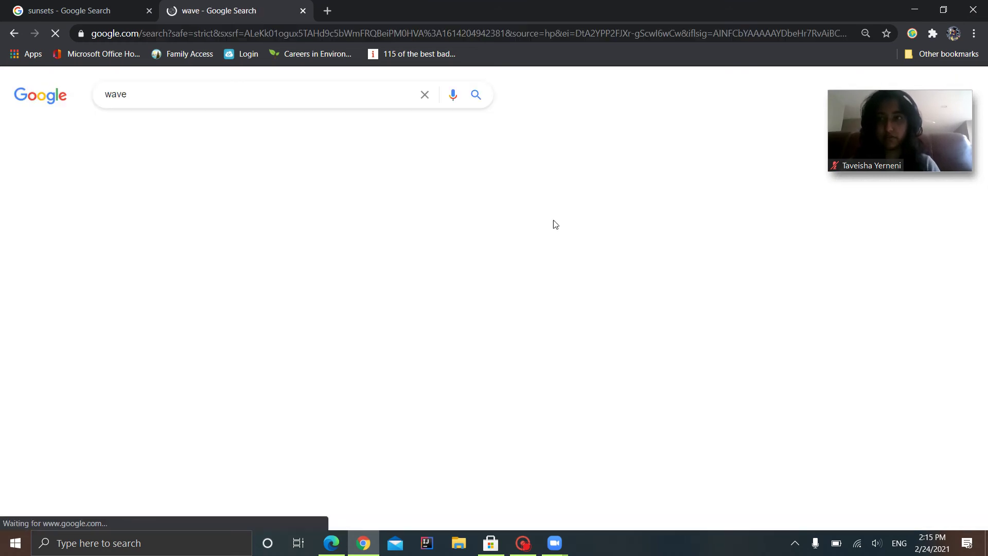
{"action": "left_click", "coordinate": [162, 135]}
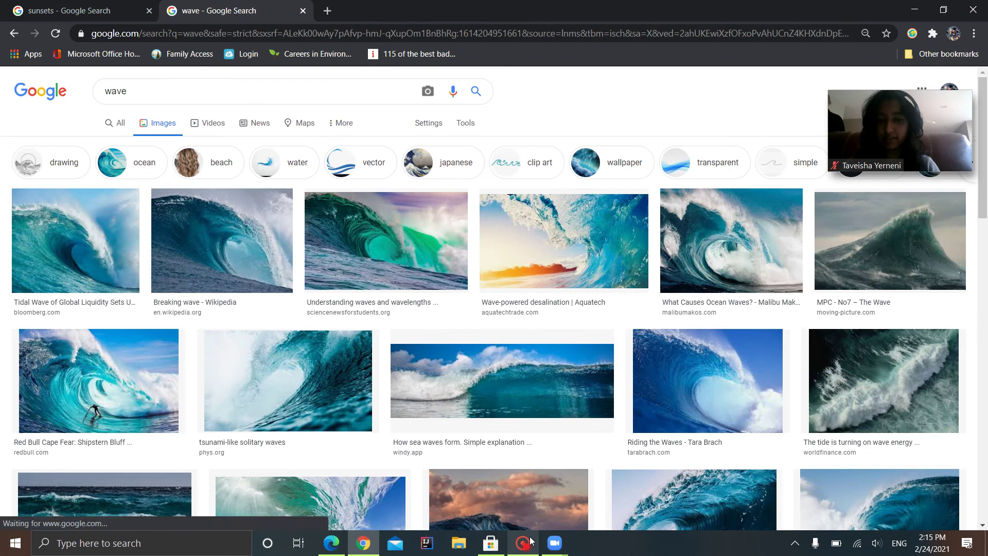
{"action": "left_click", "coordinate": [523, 543]}
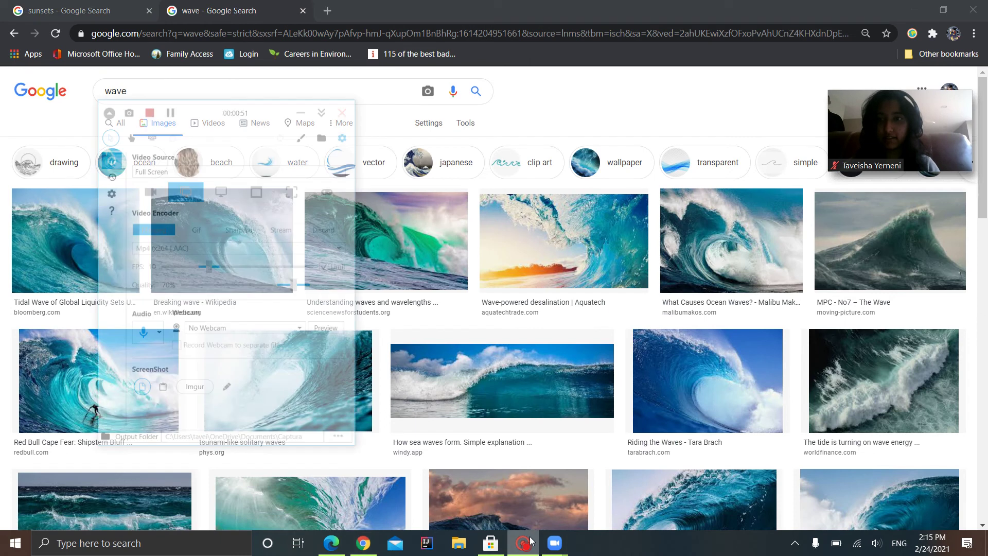
{"action": "left_click", "coordinate": [111, 49]}
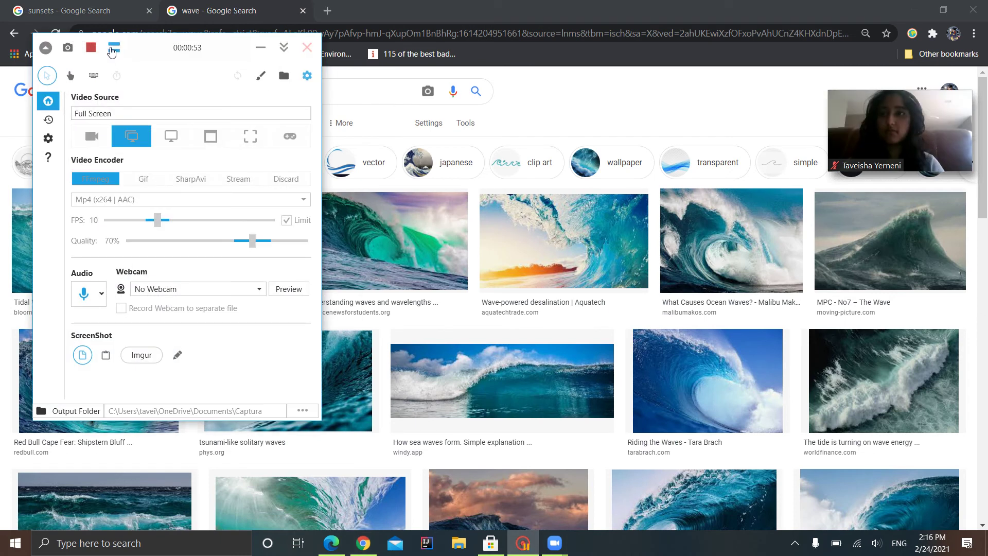
{"action": "left_click", "coordinate": [261, 50]}
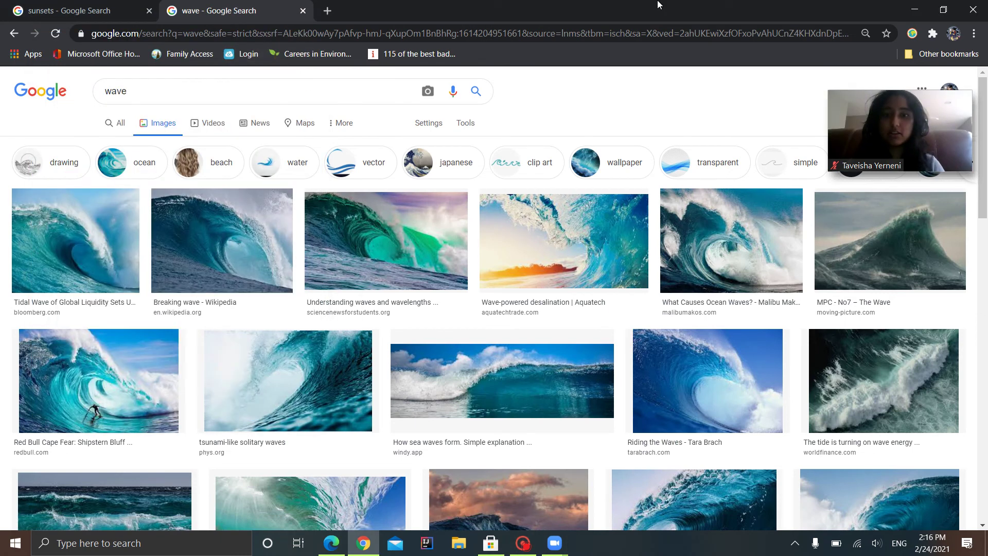
- Open the green wave image from Science News for Students in the preview and move the floating meeting video clear of it
{"action": "left_click", "coordinate": [410, 266]}
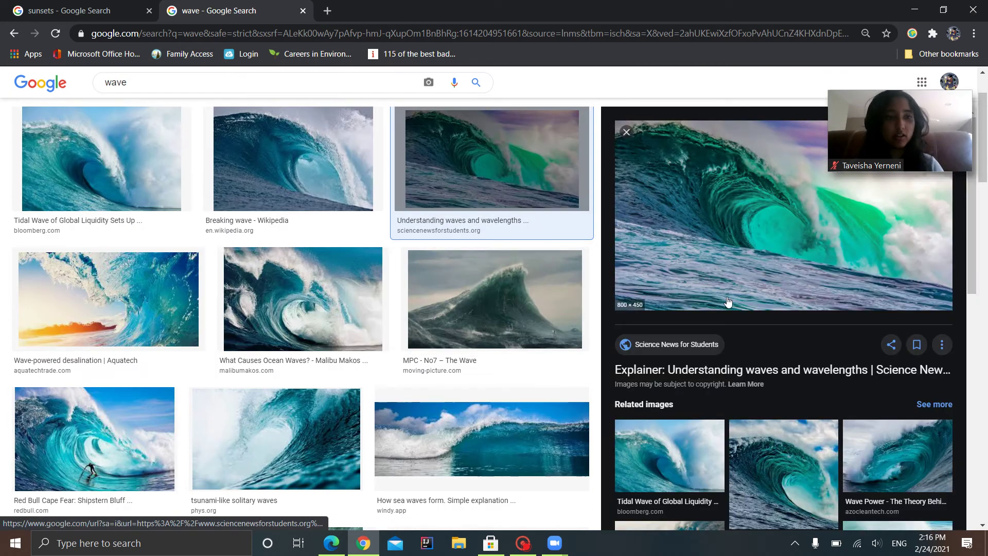
{"action": "mouse_move", "coordinate": [900, 91]}
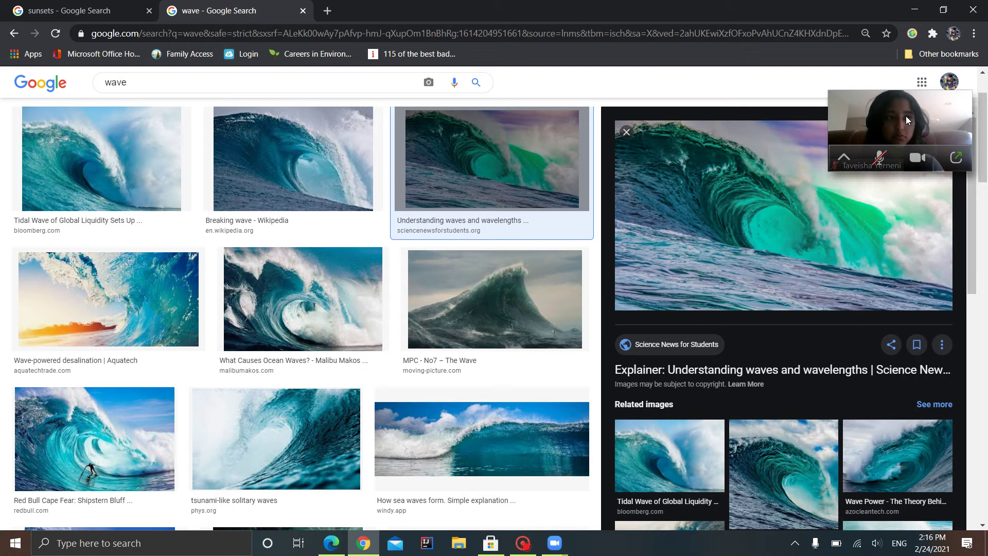
{"action": "left_click_drag", "start_coordinate": [906, 119], "coordinate": [501, 18]}
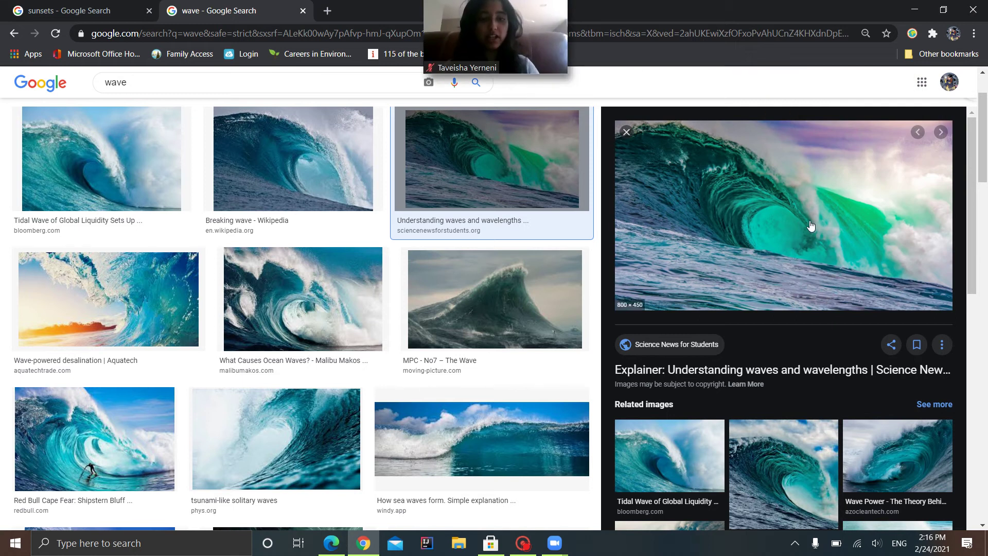
- Save the previewed wave image to the Downloads folder as wave.png
{"action": "right_click", "coordinate": [730, 217]}
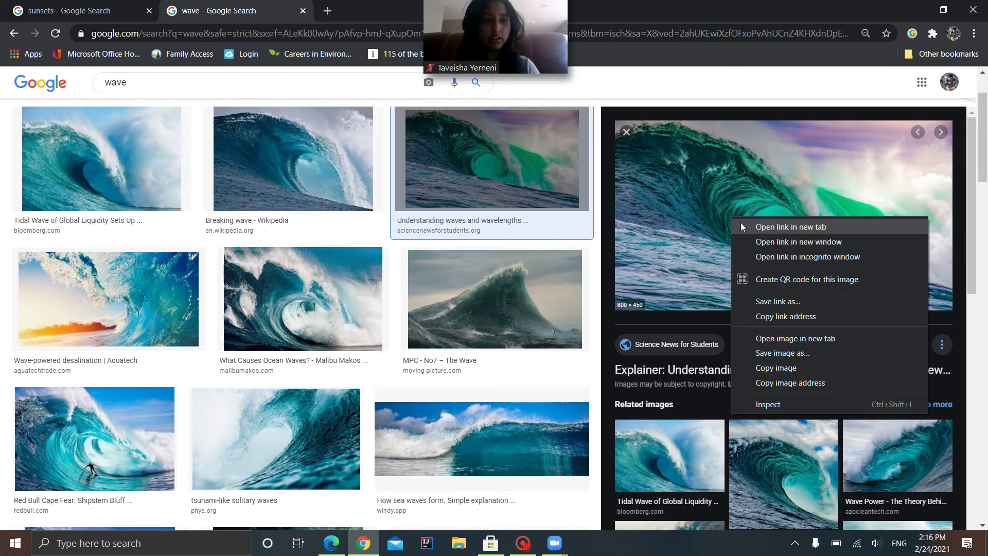
{"action": "left_click", "coordinate": [810, 355]}
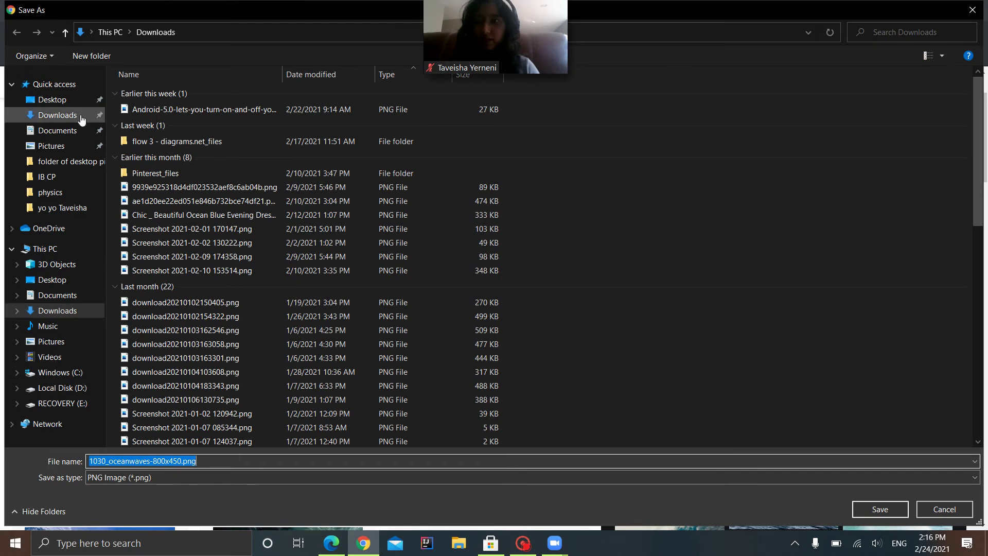
{"action": "left_click", "coordinate": [46, 122]}
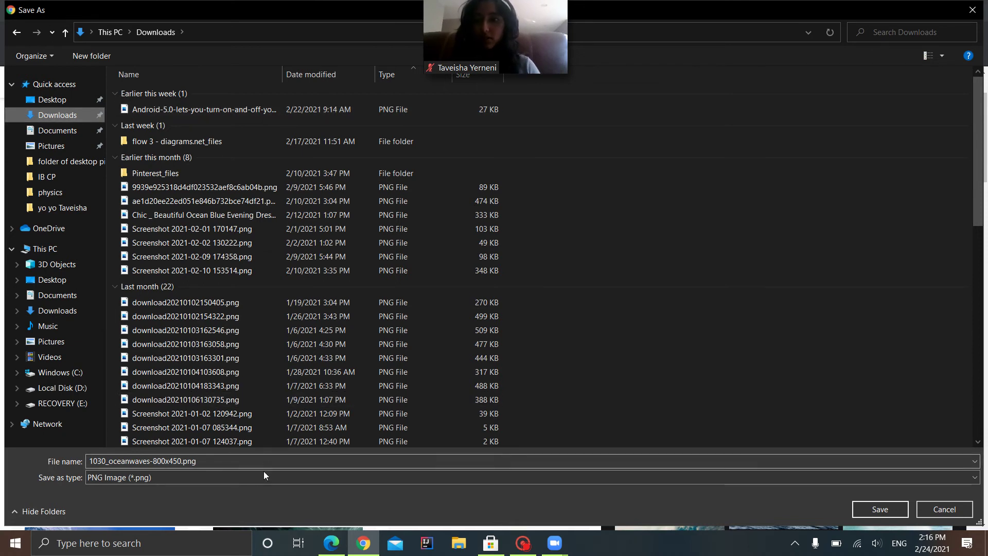
{"action": "left_click", "coordinate": [207, 456]}
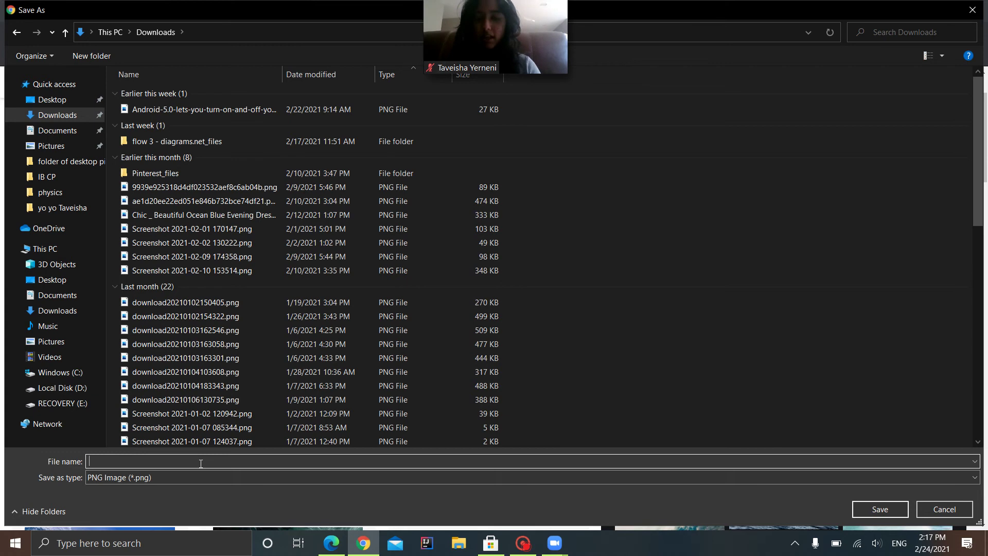
{"action": "type", "text": "wa"}
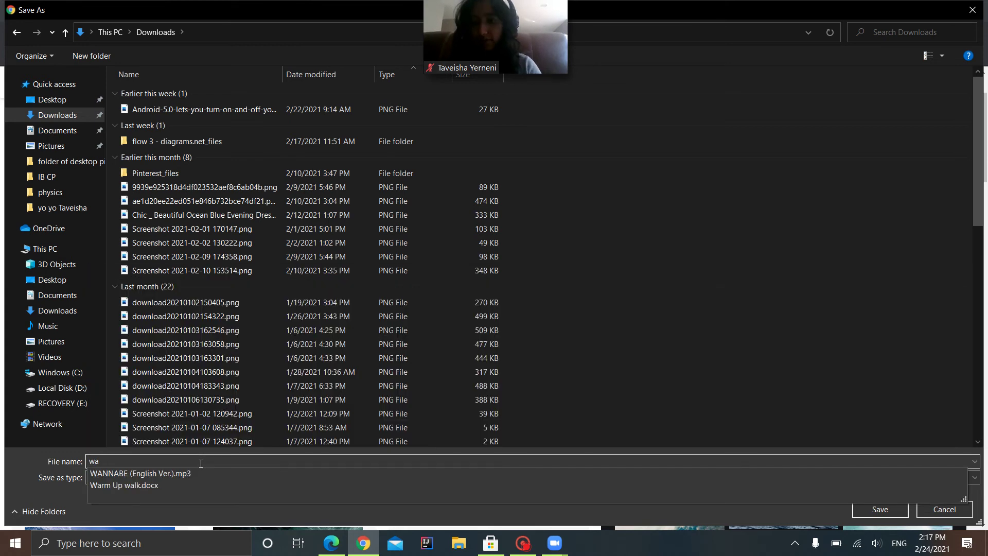
{"action": "type", "text": "ve.png"}
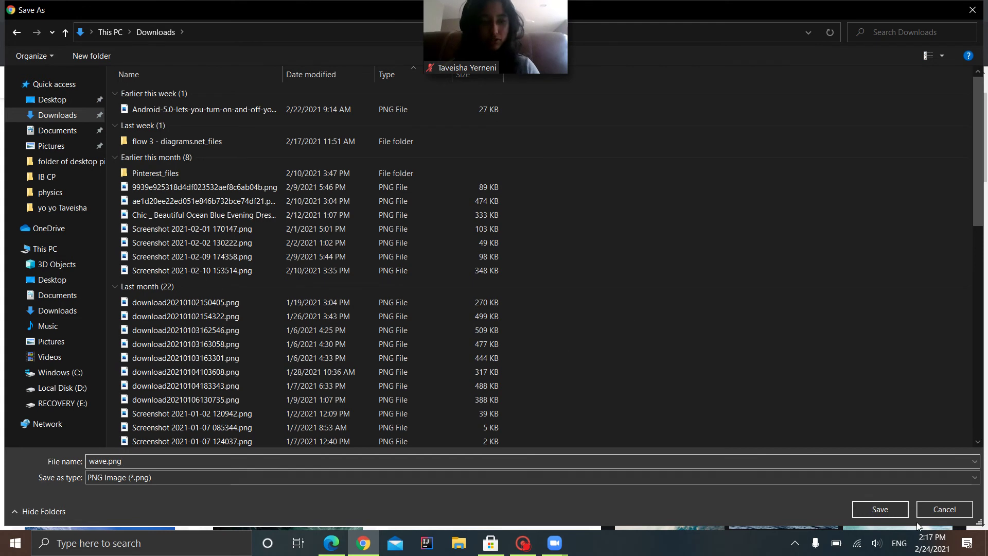
{"action": "left_click", "coordinate": [880, 509]}
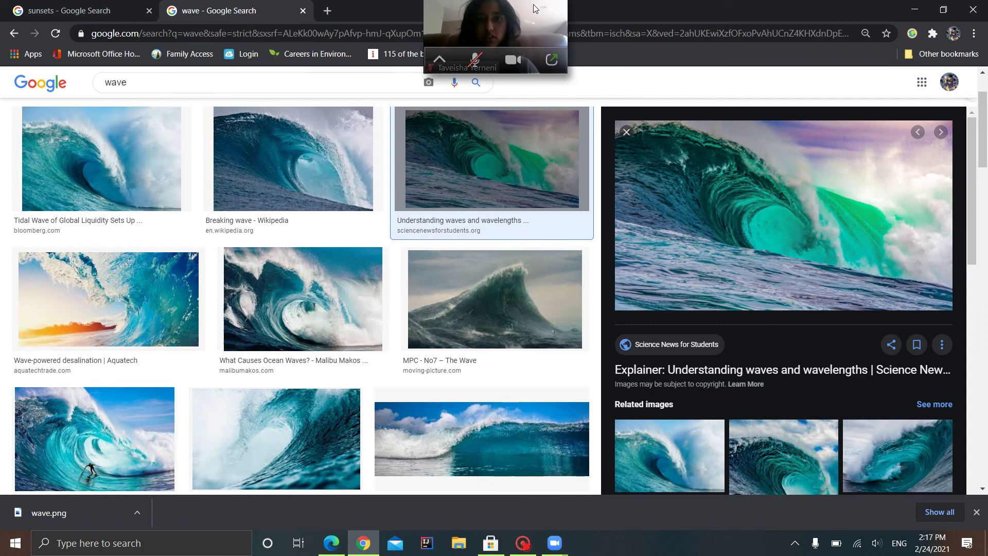
- Return to Zoom and restore the full meeting window from the minimized video
{"action": "left_click_drag", "start_coordinate": [534, 4], "coordinate": [539, 99]}
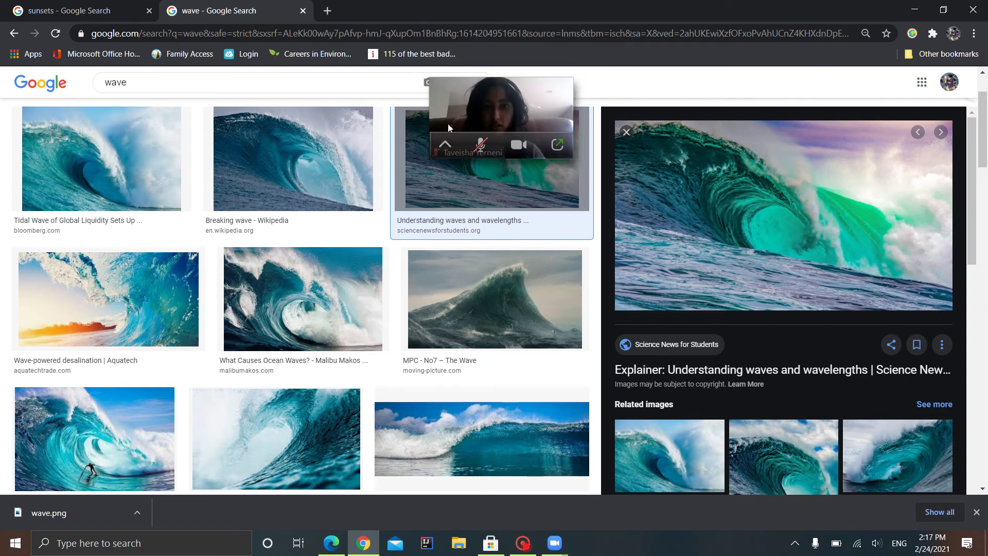
{"action": "mouse_move", "coordinate": [557, 145]}
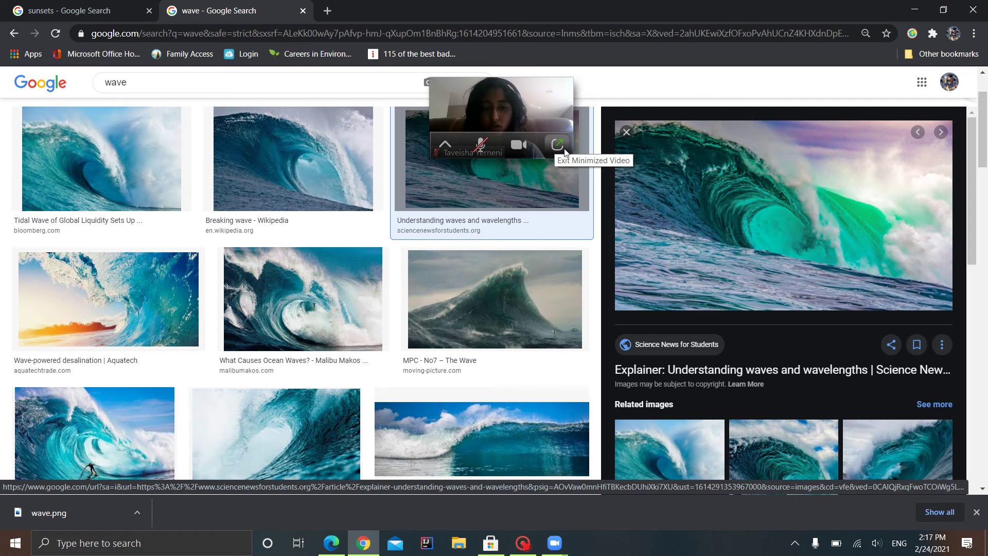
{"action": "mouse_move", "coordinate": [561, 545]}
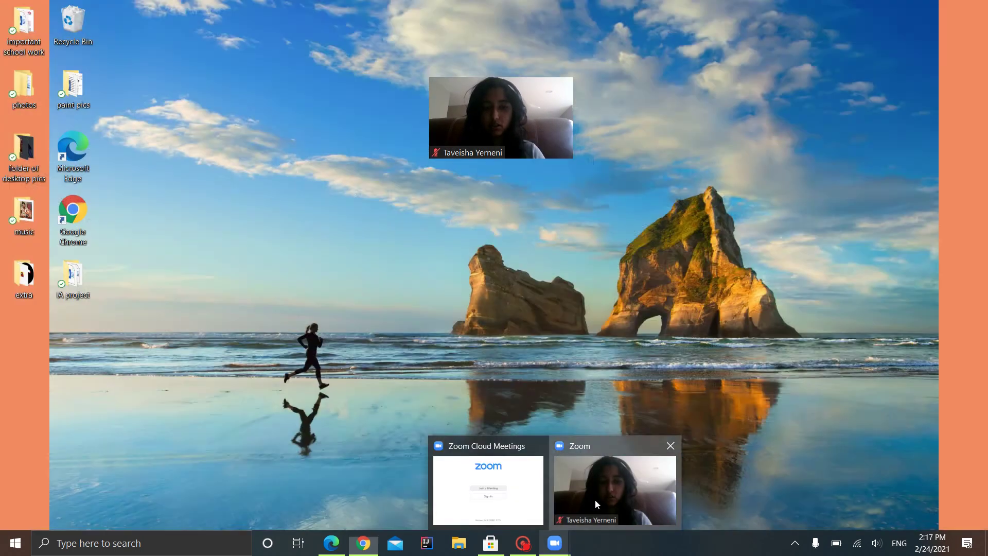
{"action": "left_click", "coordinate": [595, 500]}
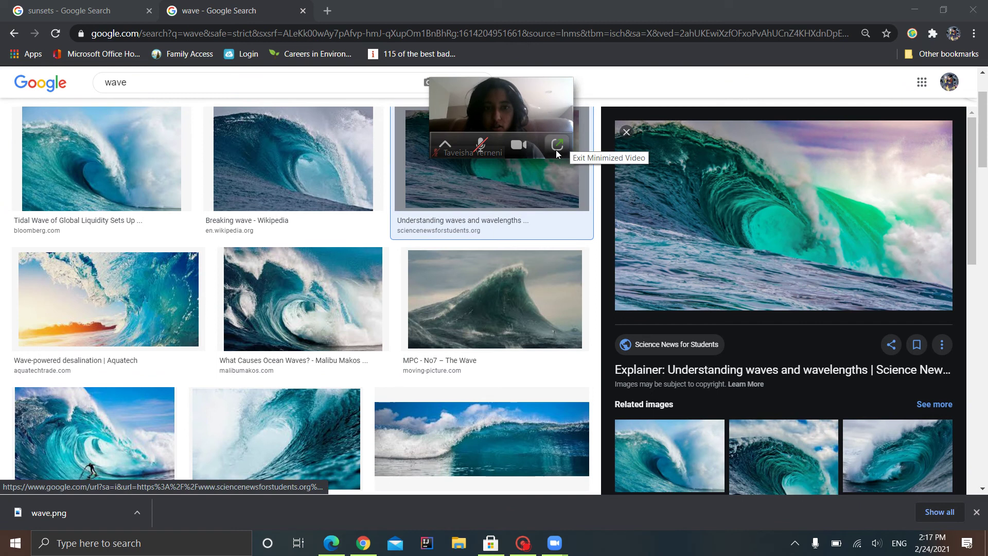
{"action": "left_click", "coordinate": [557, 145]}
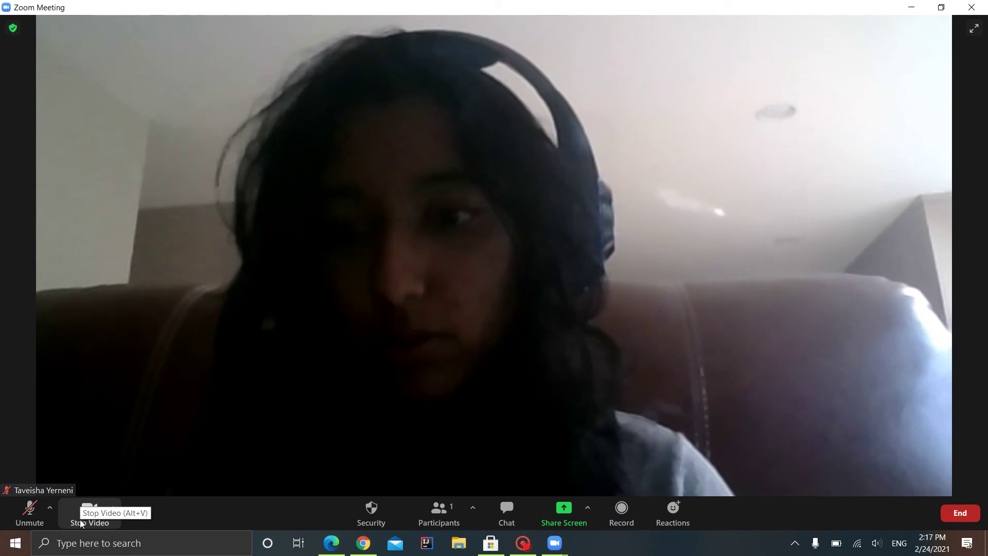
- Turn the camera off and back on, and open the virtual background settings
{"action": "left_click", "coordinate": [79, 519]}
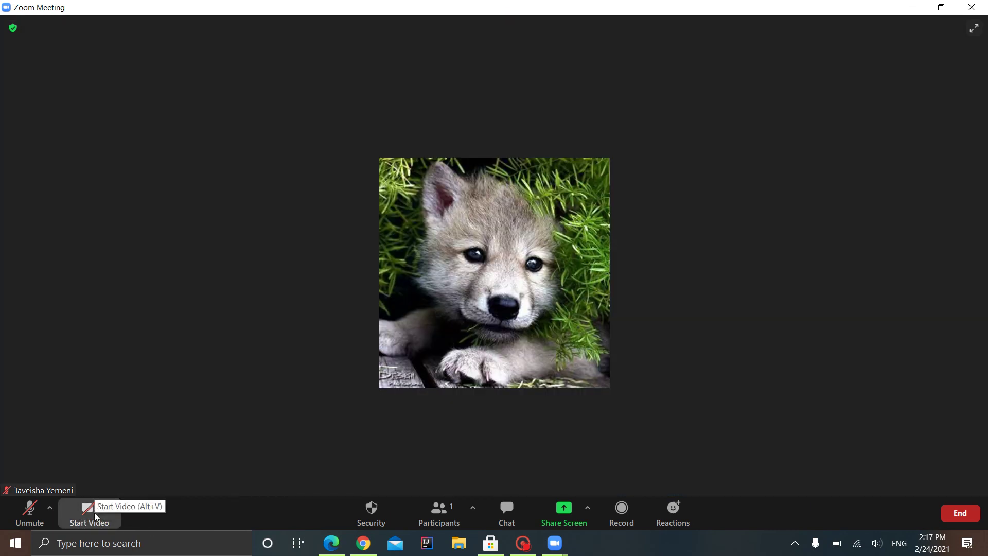
{"action": "left_click", "coordinate": [96, 517]}
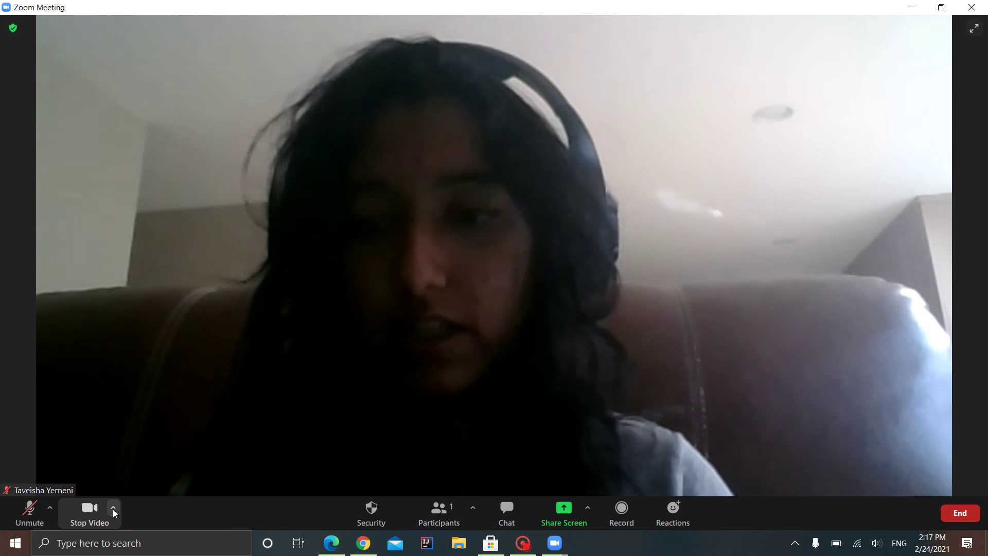
{"action": "left_click", "coordinate": [114, 510]}
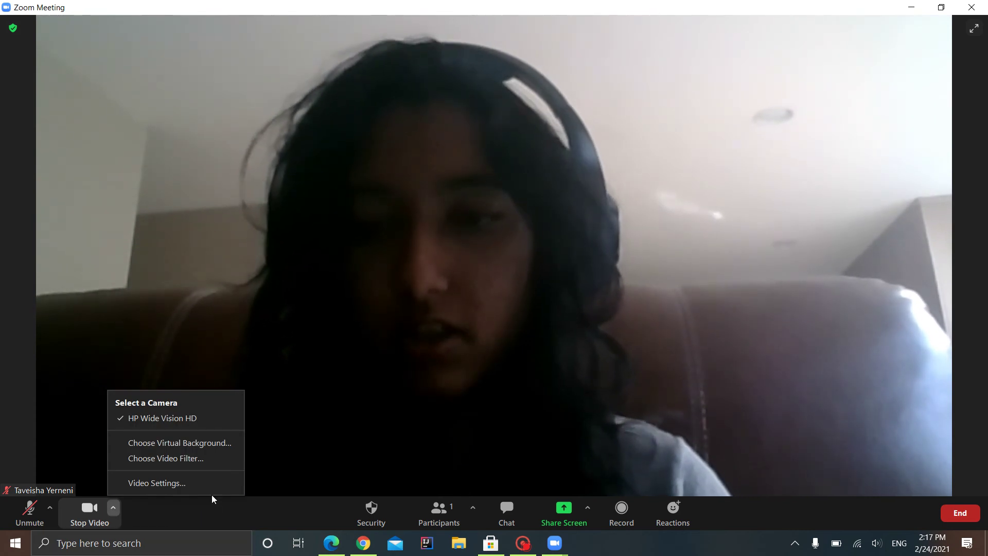
{"action": "left_click", "coordinate": [196, 445]}
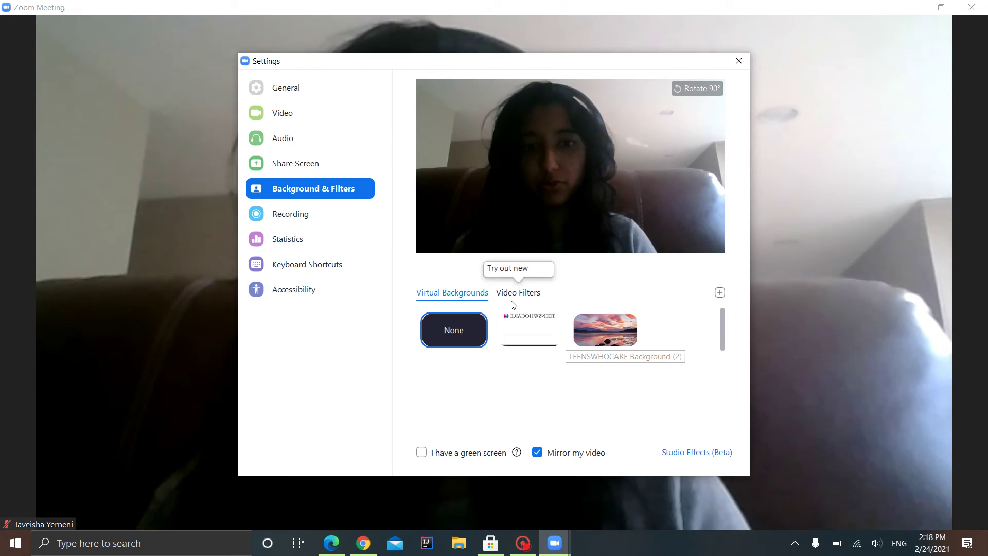
- Try the TEENSWHOCARE and sunset virtual backgrounds, and set the background back to None
{"action": "left_click", "coordinate": [526, 340]}
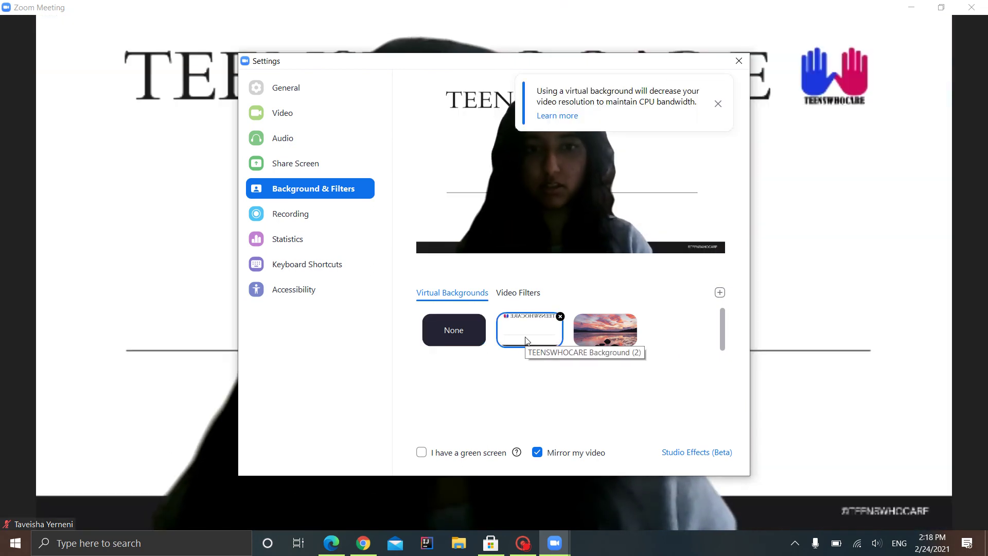
{"action": "left_click", "coordinate": [608, 341]}
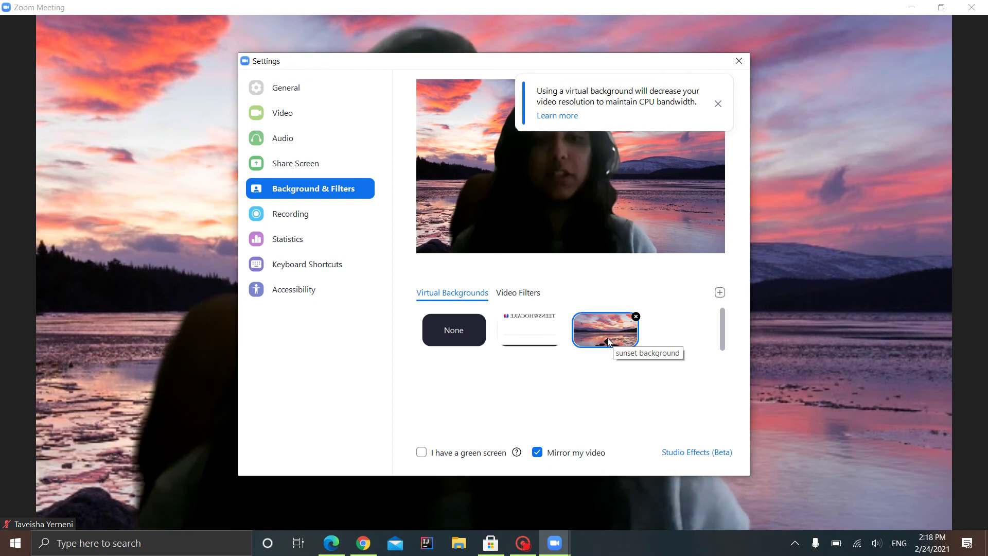
{"action": "left_click", "coordinate": [450, 333]}
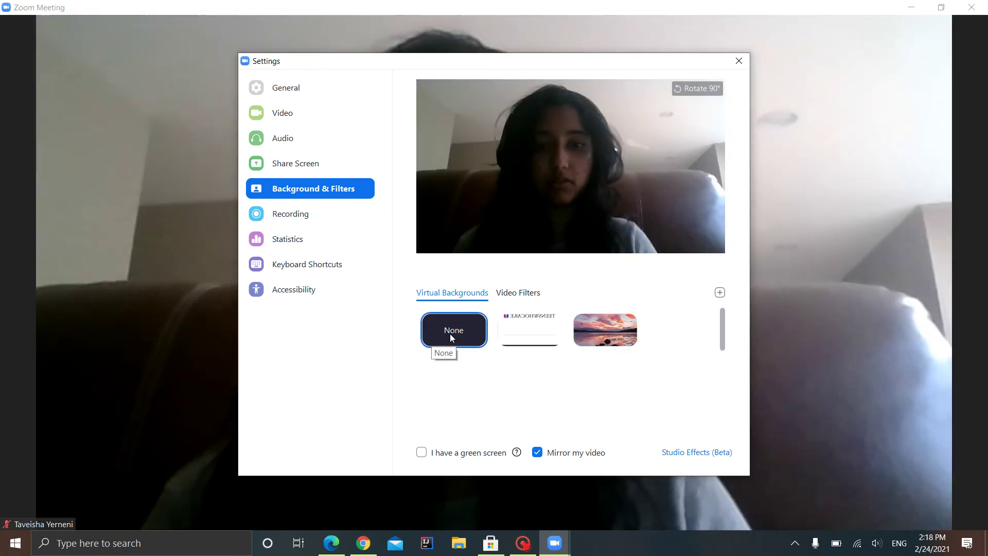
- Add wave.png from the Downloads folder as an image virtual background, and close the settings
{"action": "left_click", "coordinate": [720, 293]}
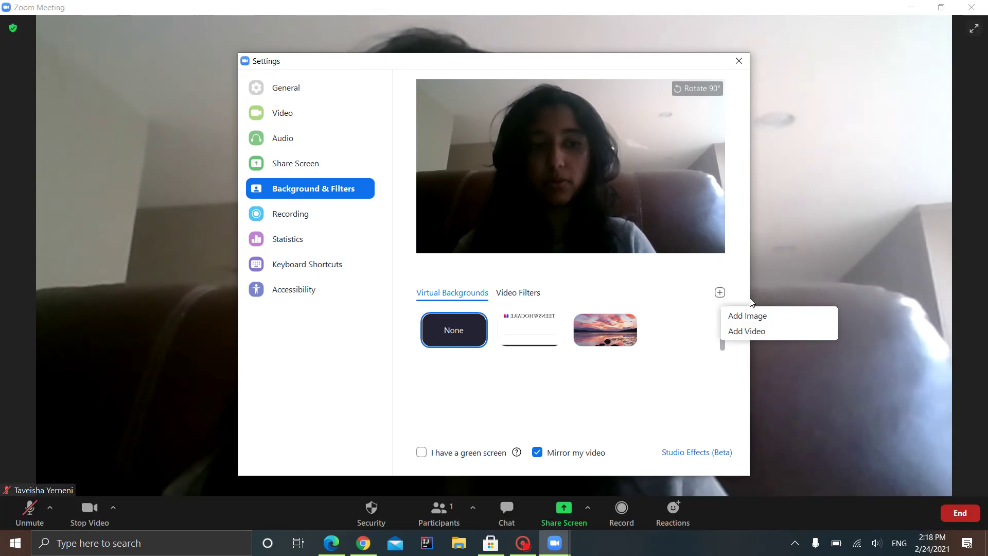
{"action": "left_click", "coordinate": [772, 314]}
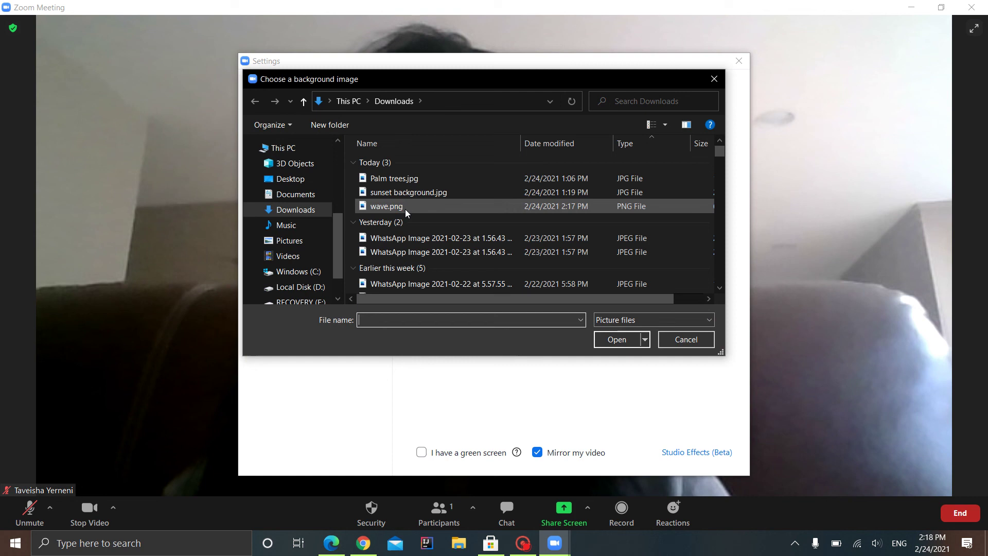
{"action": "left_click", "coordinate": [304, 166]}
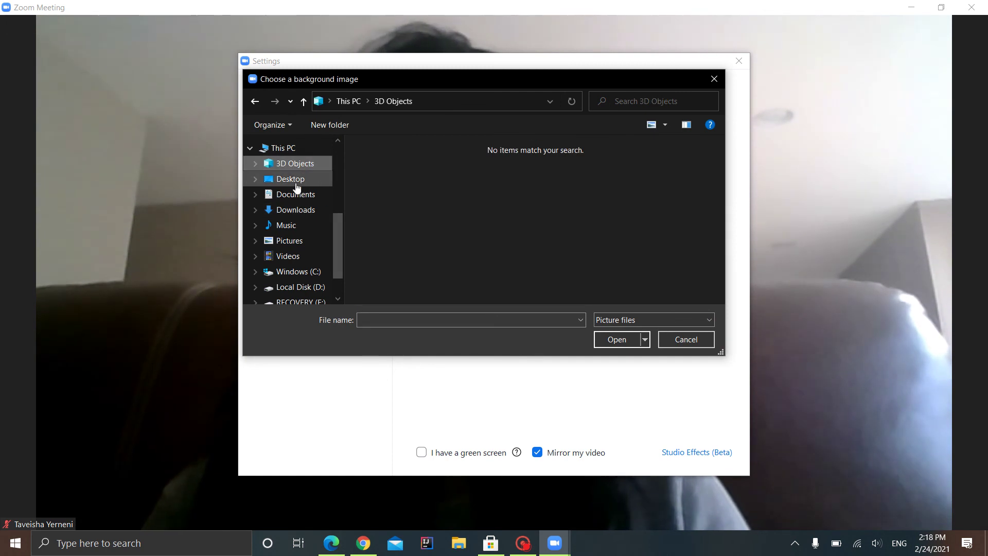
{"action": "left_click", "coordinate": [297, 186]}
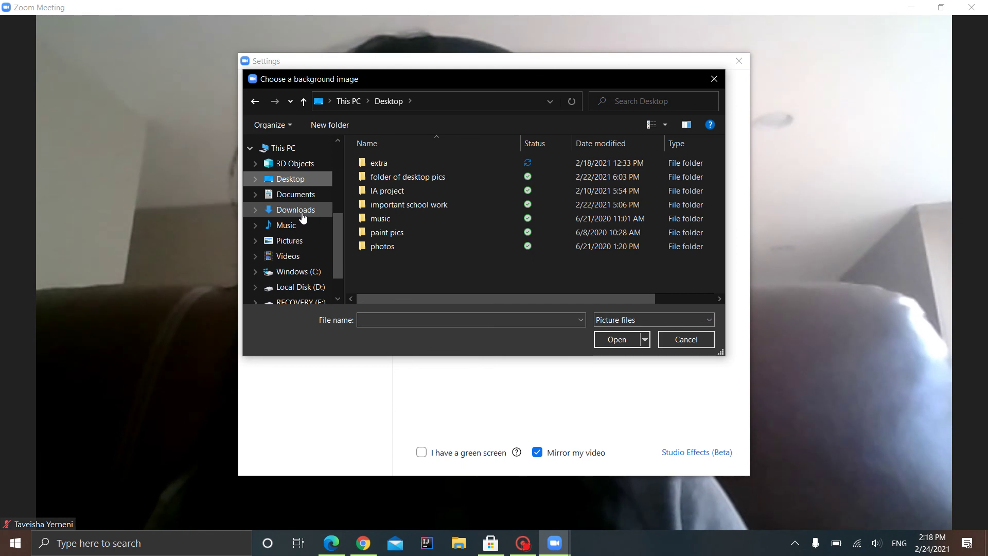
{"action": "left_click", "coordinate": [303, 216]}
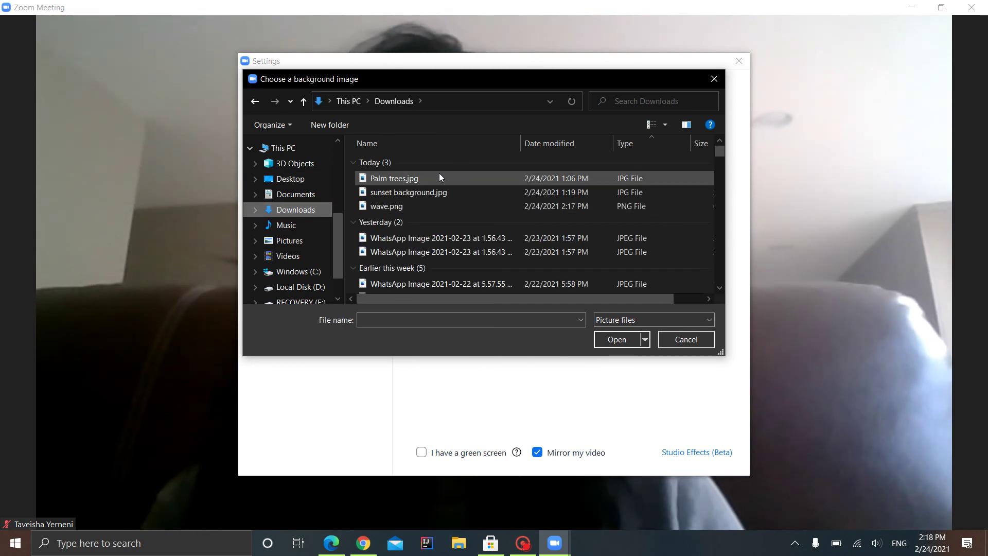
{"action": "left_click", "coordinate": [434, 208]}
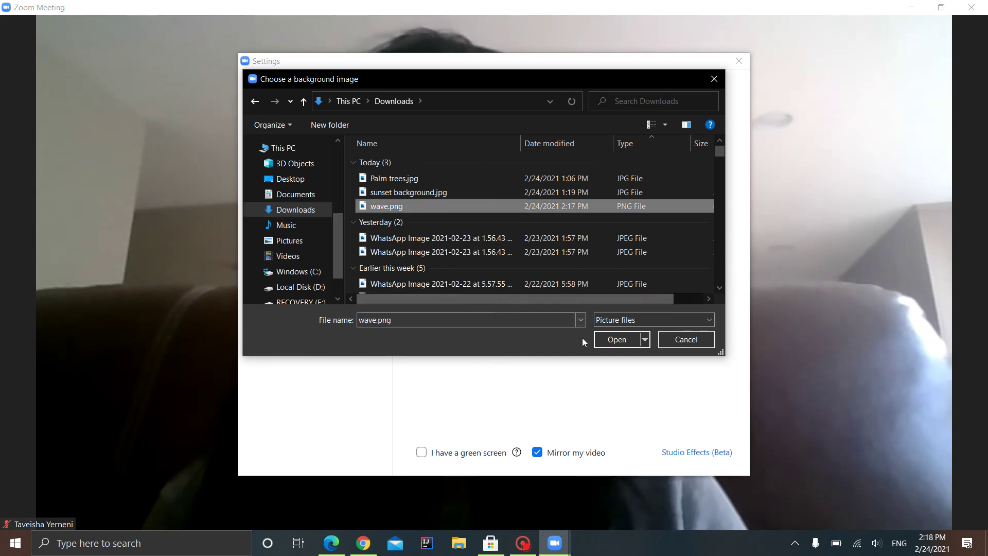
{"action": "left_click", "coordinate": [612, 340]}
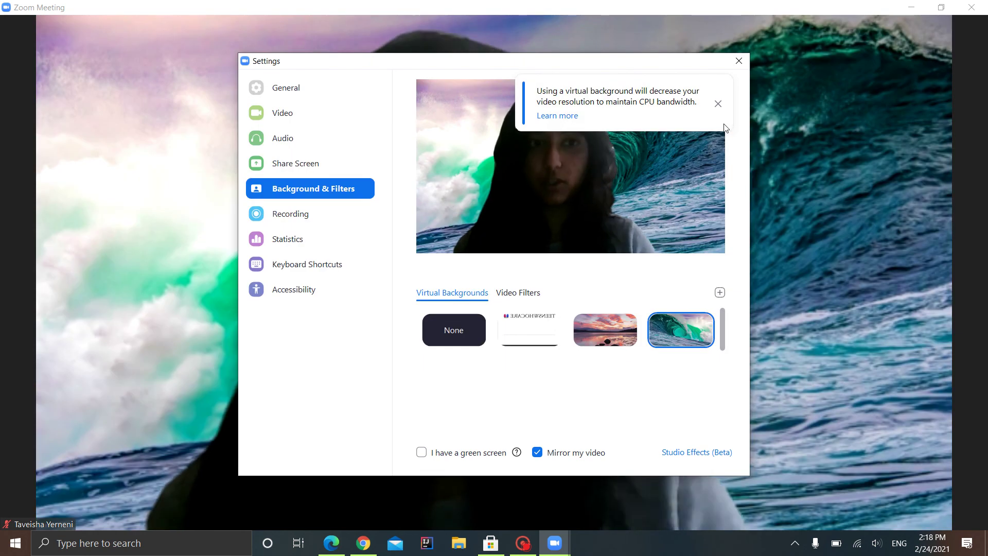
{"action": "left_click", "coordinate": [740, 61]}
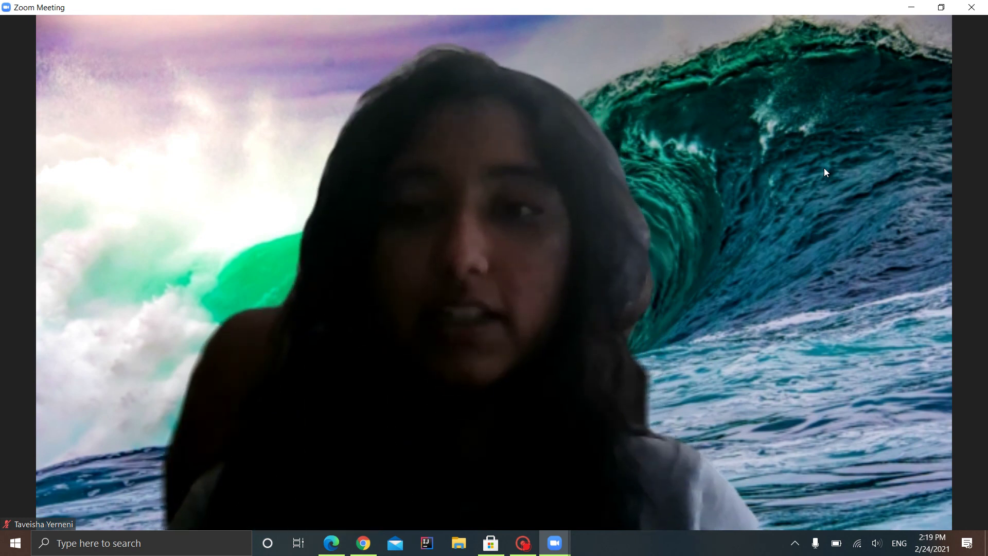
- Reopen the virtual background settings, try the green screen option, turn it back off, and close the settings
{"action": "mouse_move", "coordinate": [754, 164]}
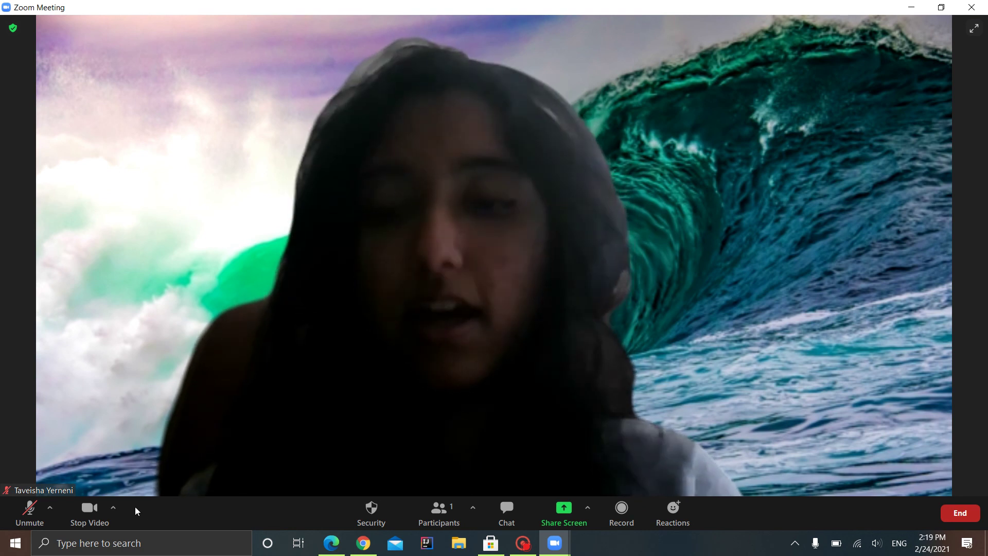
{"action": "left_click", "coordinate": [115, 508]}
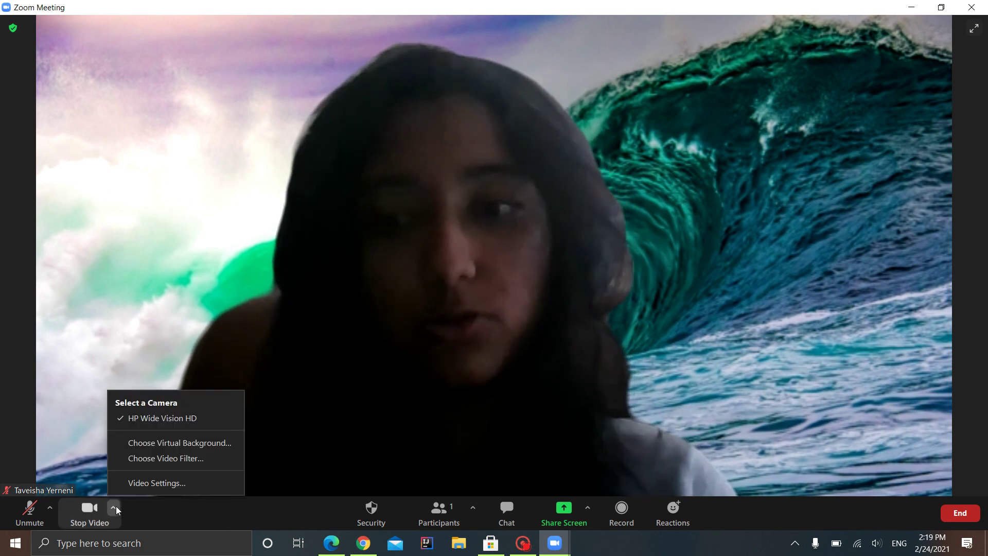
{"action": "left_click", "coordinate": [161, 449]}
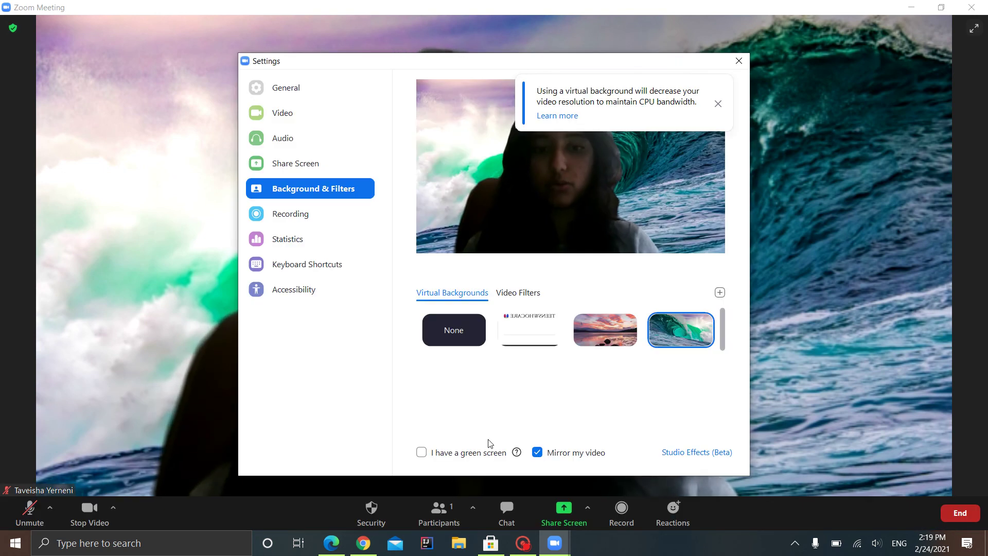
{"action": "left_click", "coordinate": [422, 453]}
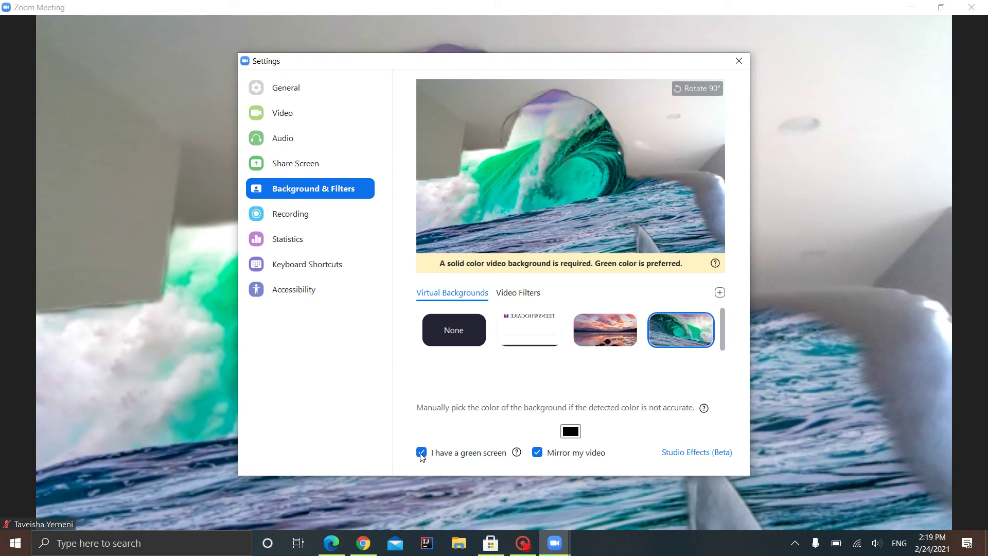
{"action": "left_click", "coordinate": [422, 452]}
{"action": "left_click", "coordinate": [422, 452]}
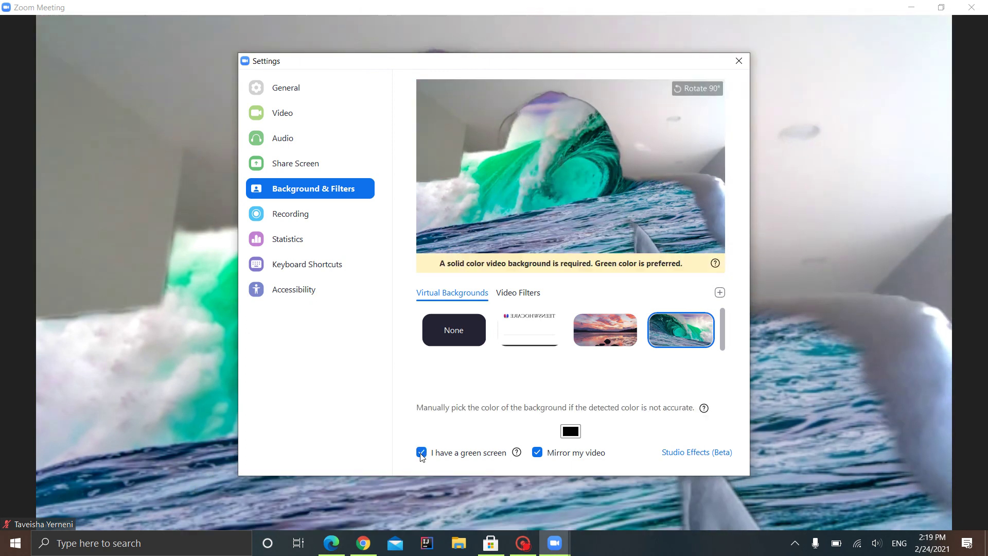
{"action": "left_click", "coordinate": [422, 452]}
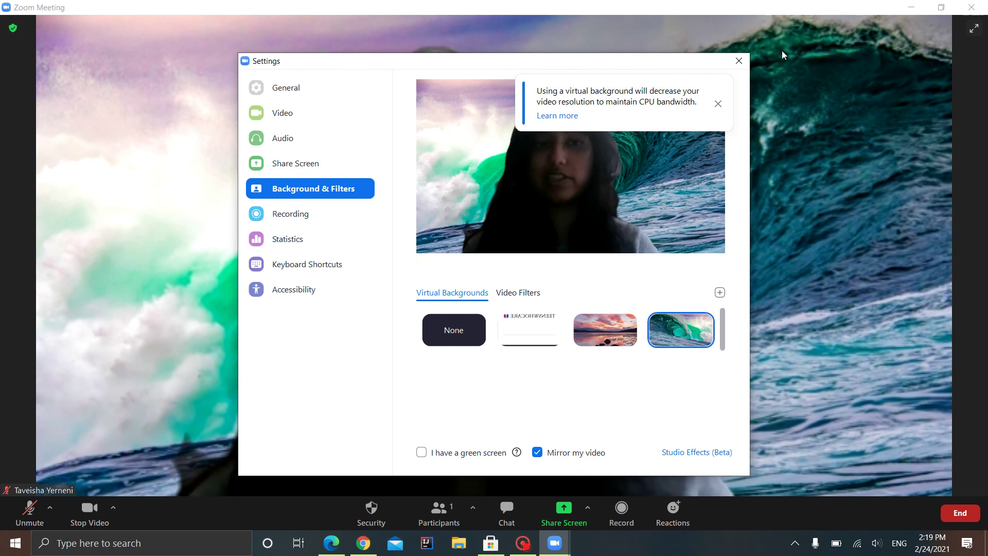
{"action": "left_click", "coordinate": [740, 62]}
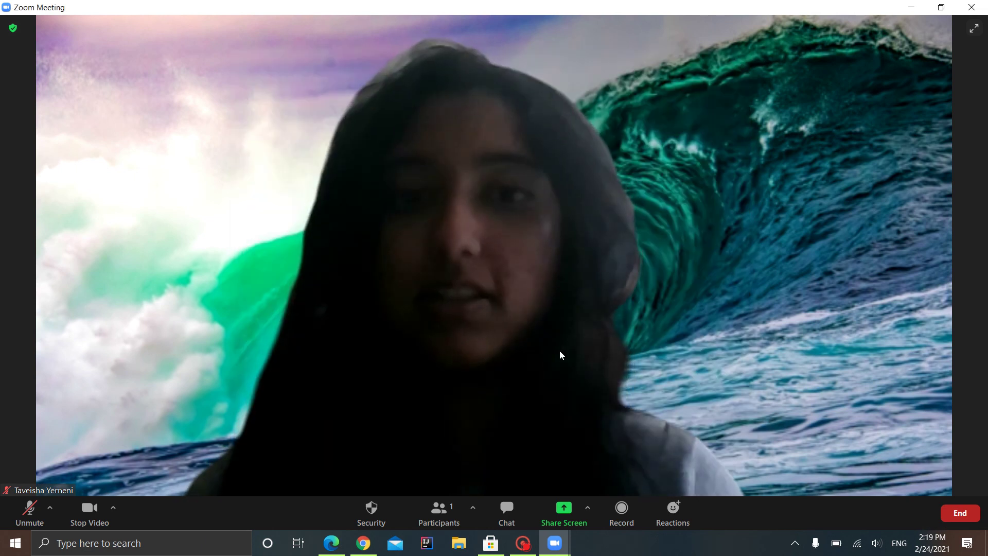